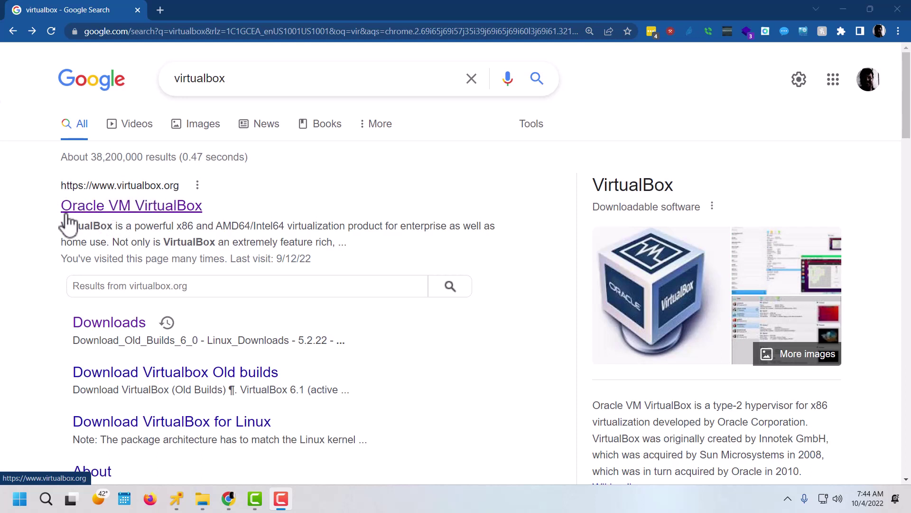
- Download the VirtualBox 6.1.38 installer for Windows hosts from virtualbox.org's Downloads page
click(162, 209)
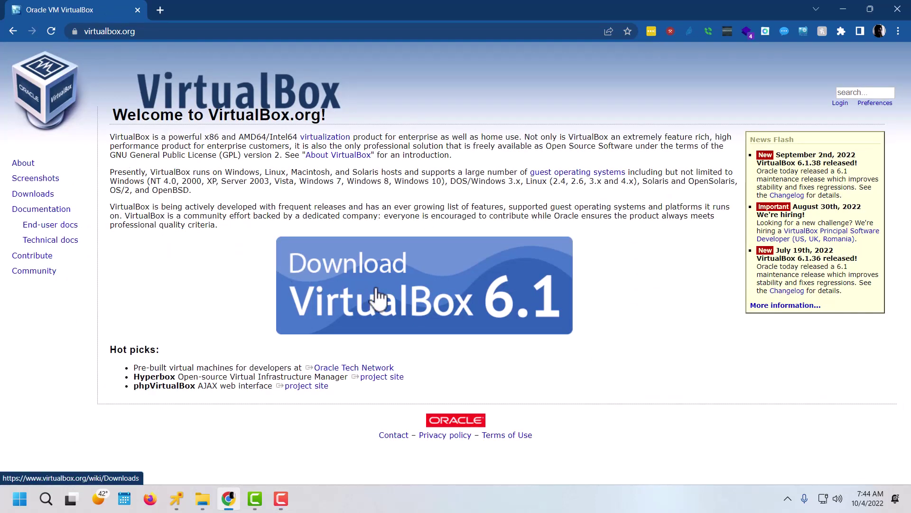
click(375, 300)
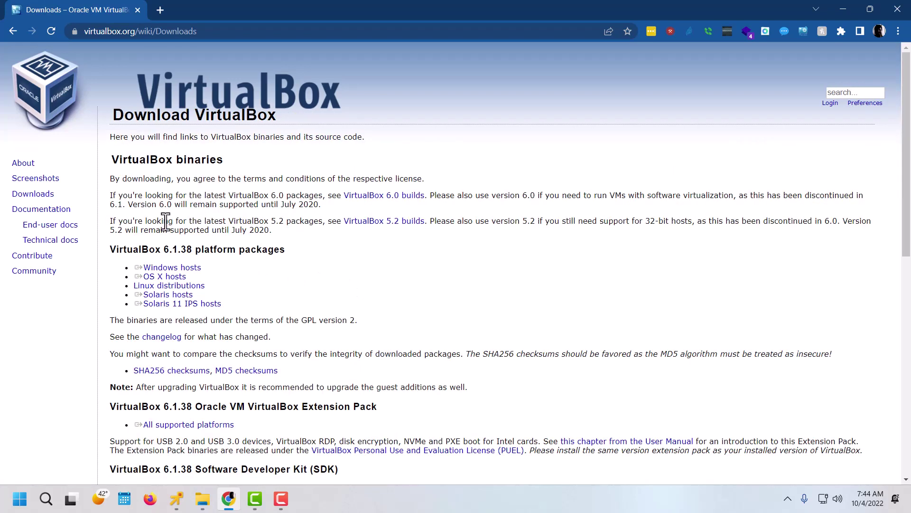
double_click(151, 253)
triple_click(147, 268)
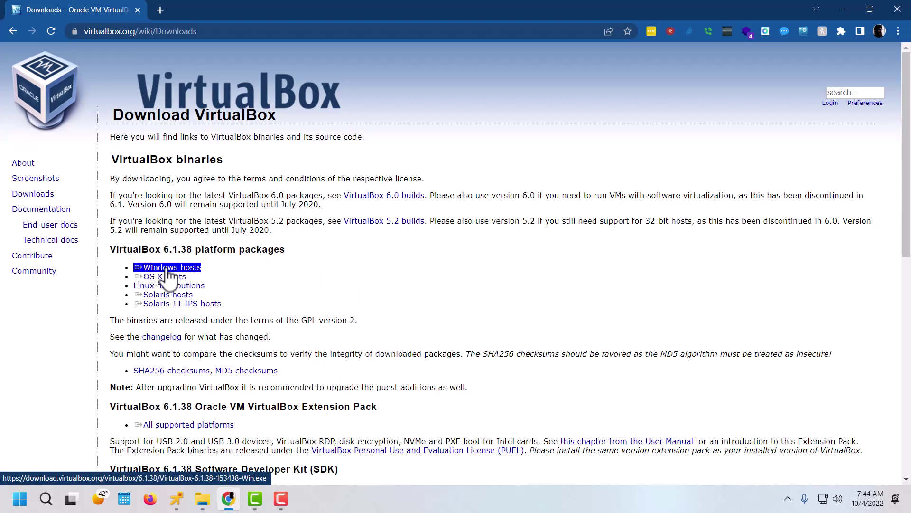
triple_click(172, 278)
triple_click(173, 269)
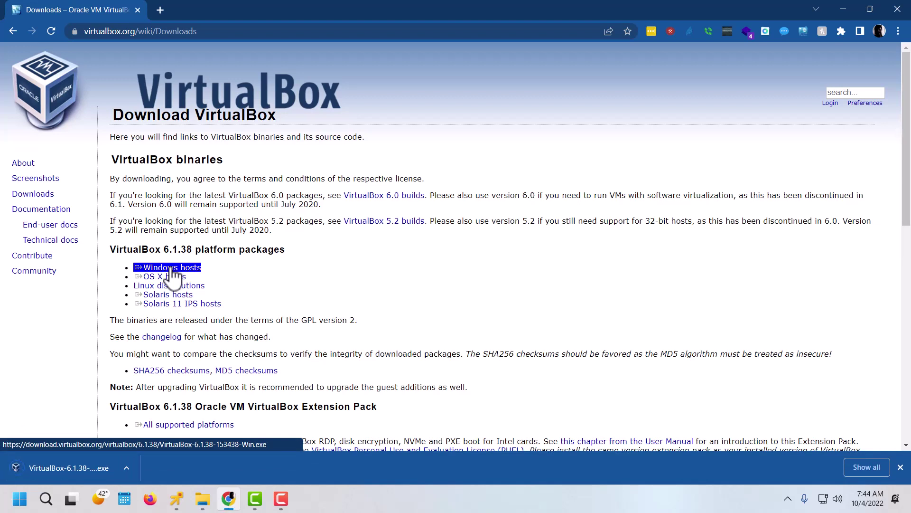
click(124, 468)
- Run the downloaded installer with default features, leaving the Quick Launch Bar shortcut unchecked
click(147, 392)
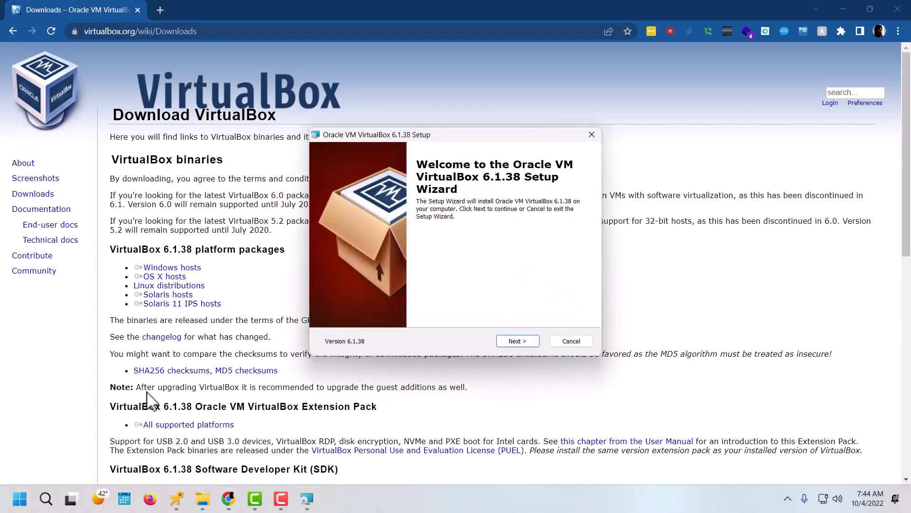
click(517, 339)
click(517, 340)
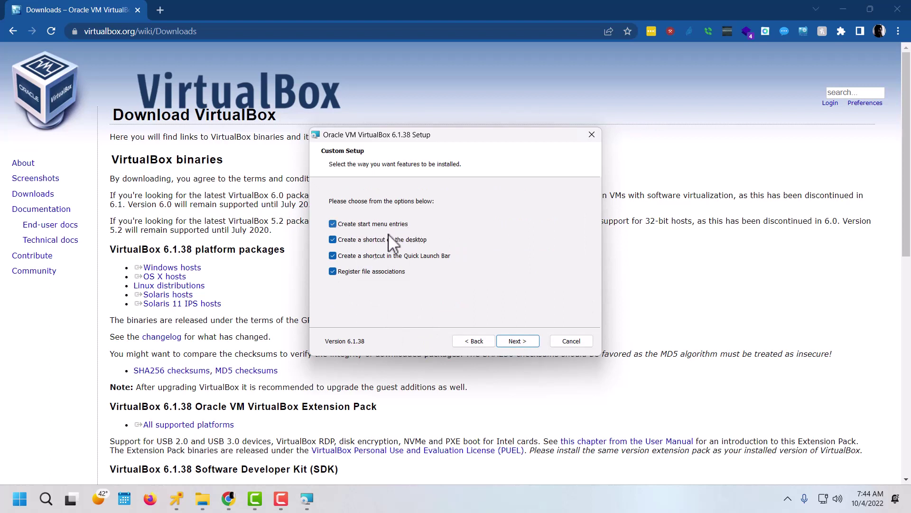
click(333, 255)
- Accept the network interfaces reset warning, install VirtualBox 6.1.38, and finish the wizard
click(532, 341)
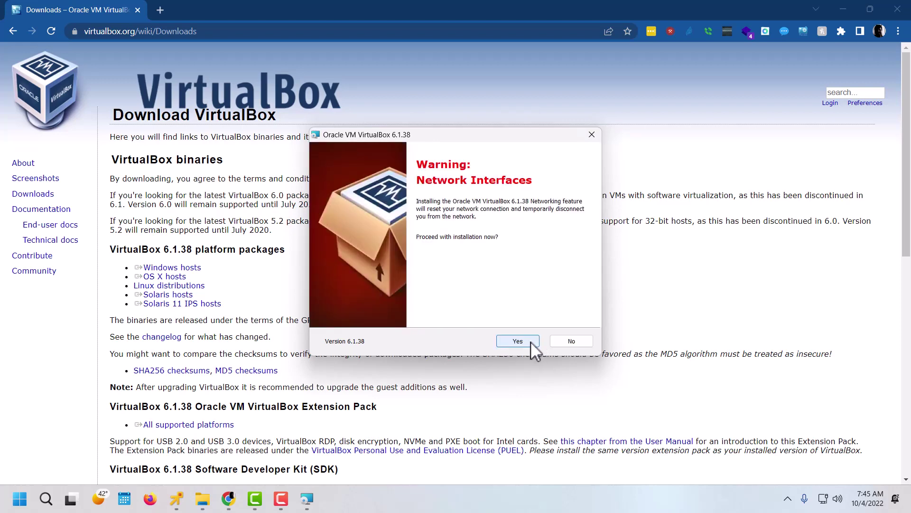
click(531, 341)
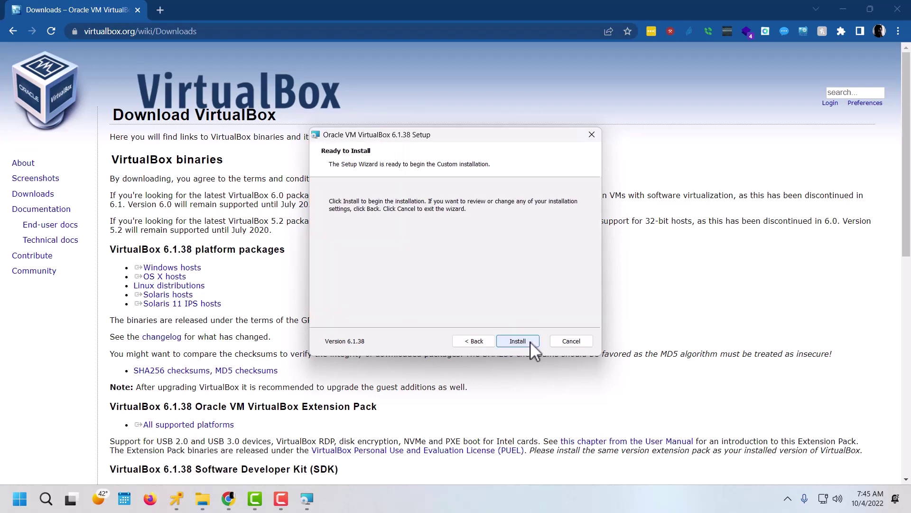
click(531, 341)
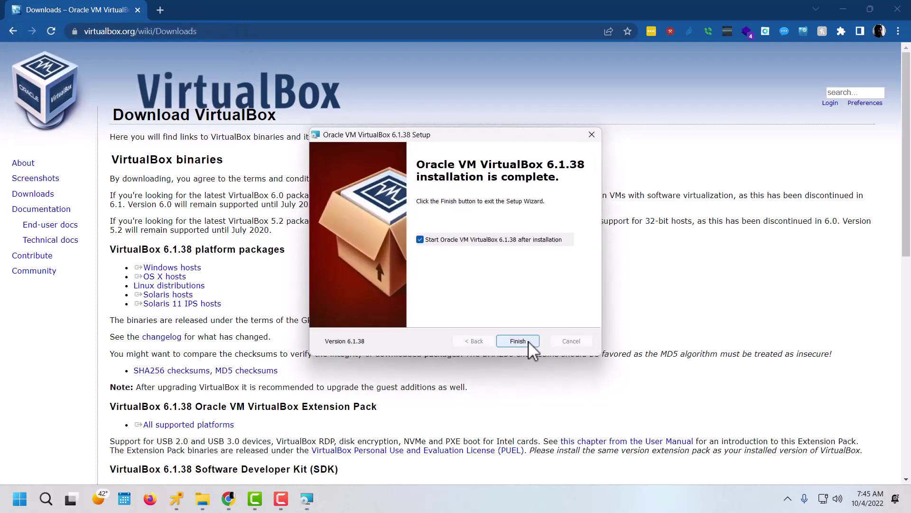
click(528, 341)
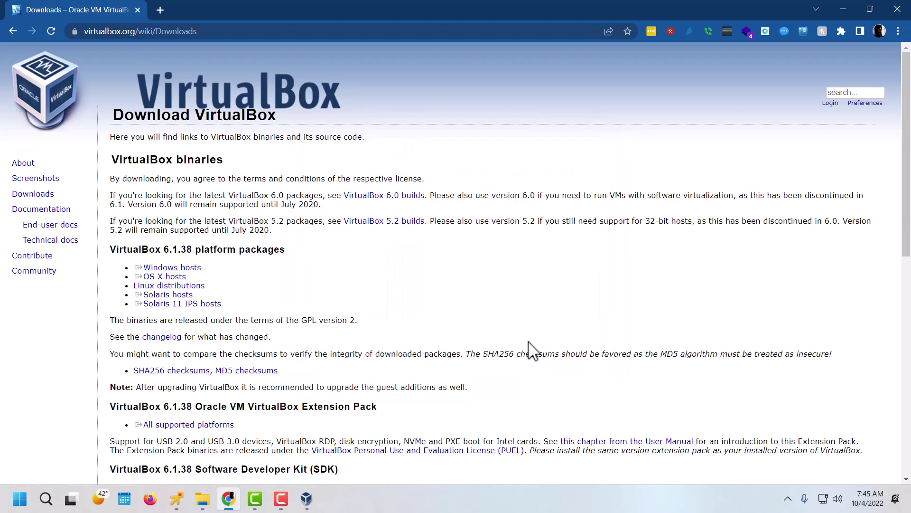
- Show the VirtualBox Manager from the taskbar and open its Preferences on the General page
click(303, 500)
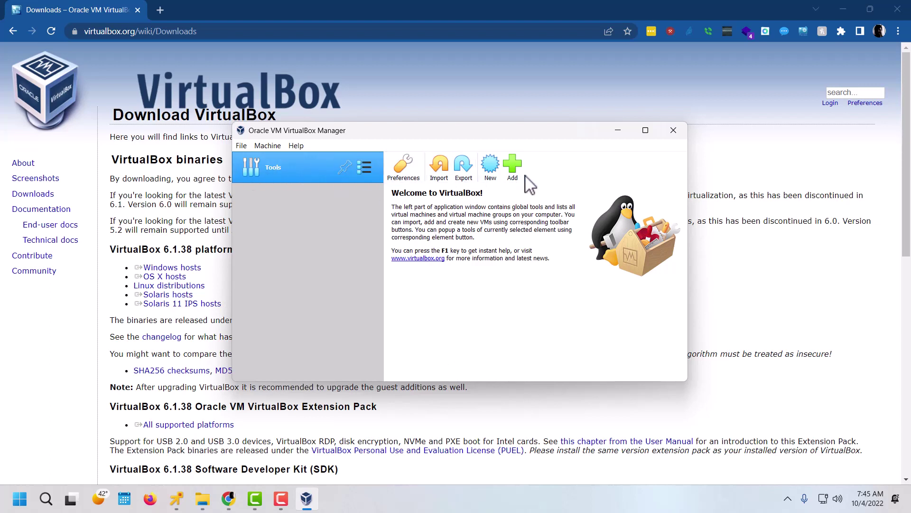
click(399, 174)
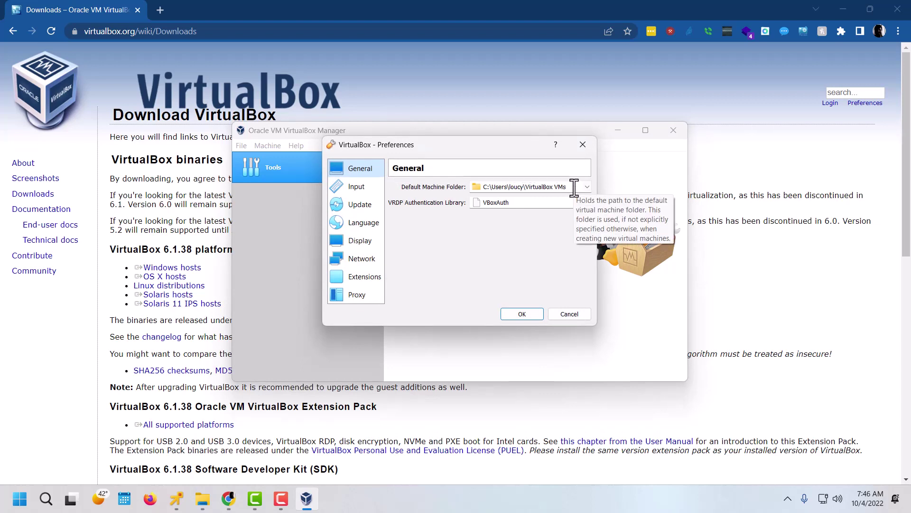
- Browse the Update, Display, Network, Extensions, Proxy and General pages, then cancel Preferences
click(365, 205)
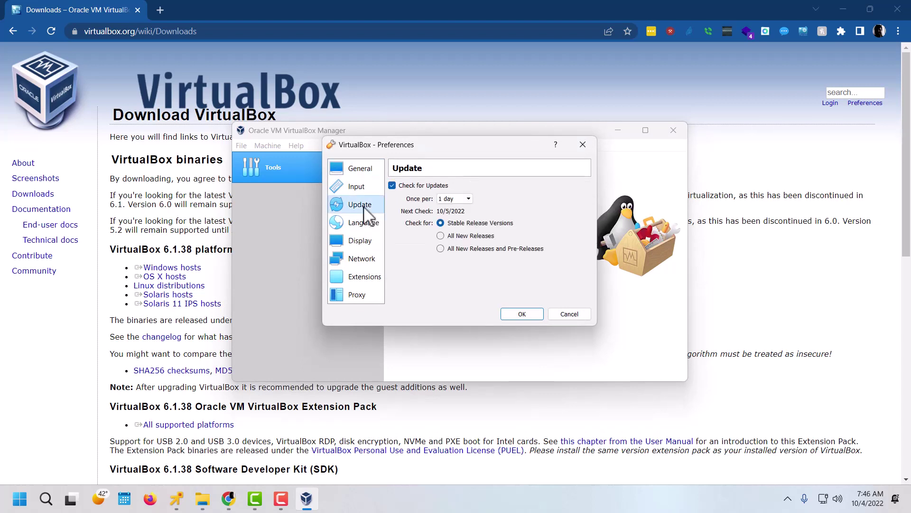
click(355, 237)
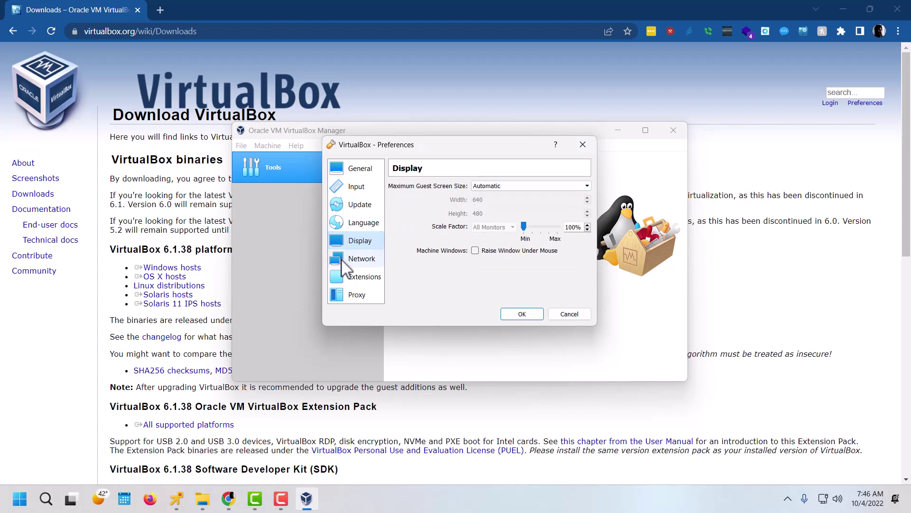
click(355, 259)
click(358, 277)
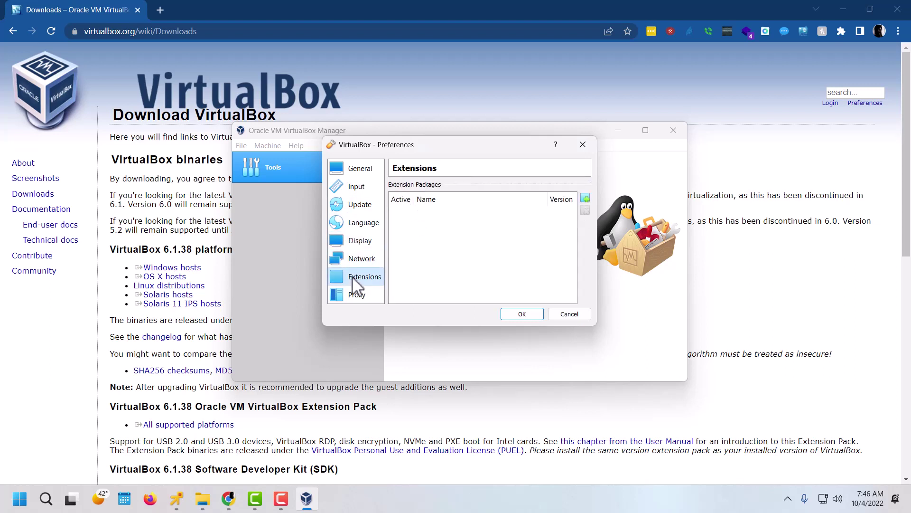
click(356, 295)
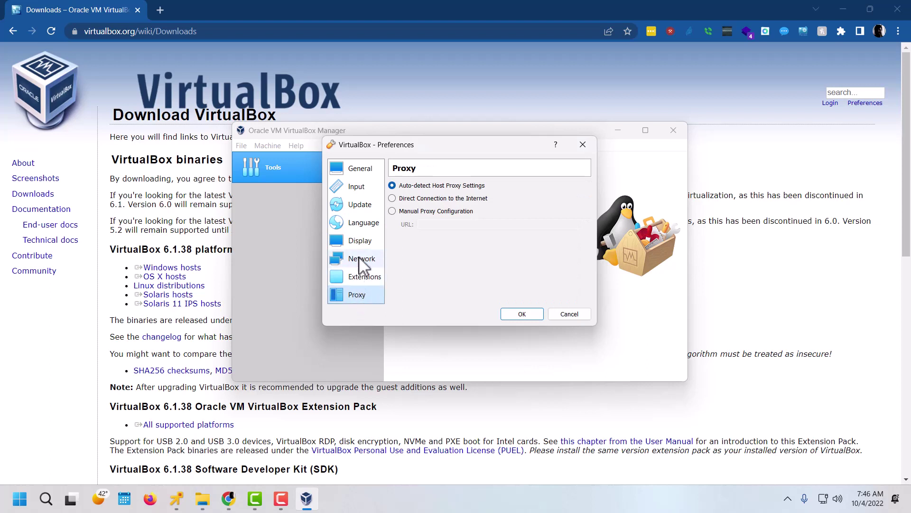
click(359, 169)
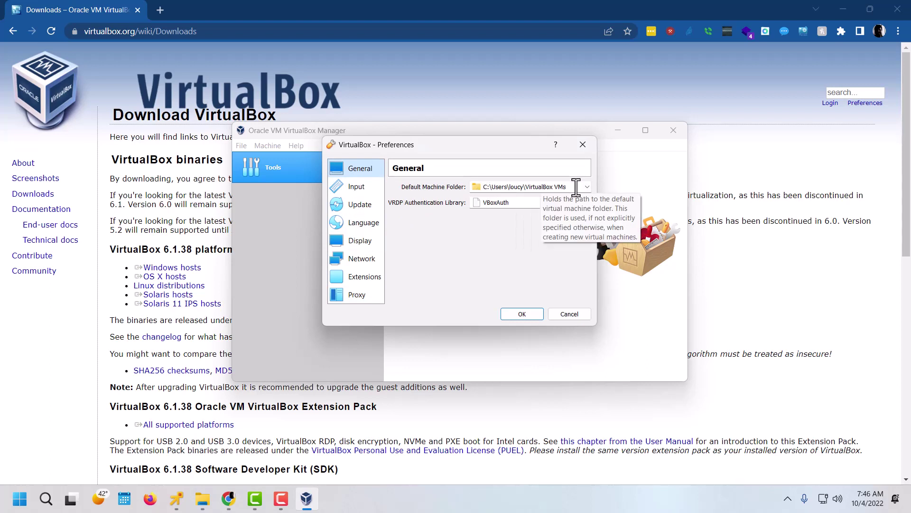
click(579, 315)
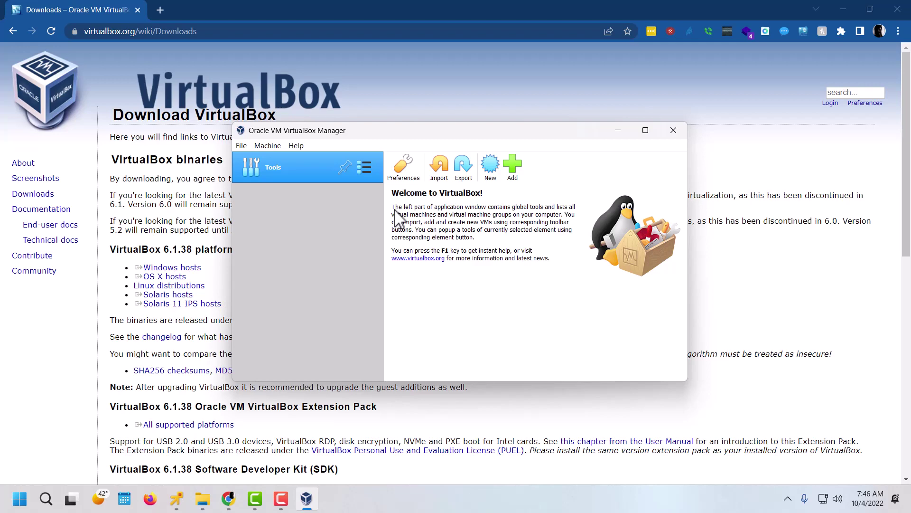
- Start a new virtual machine with Microsoft Windows as its operating system type
click(489, 164)
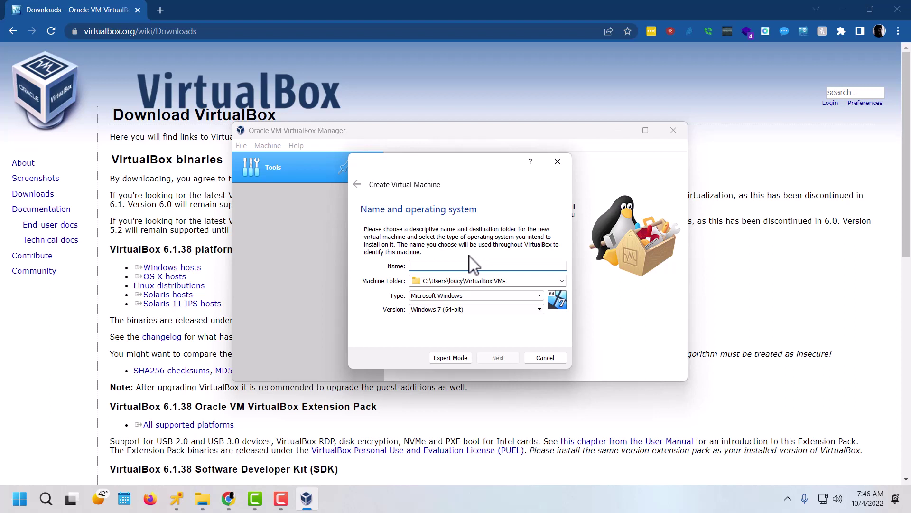
click(538, 297)
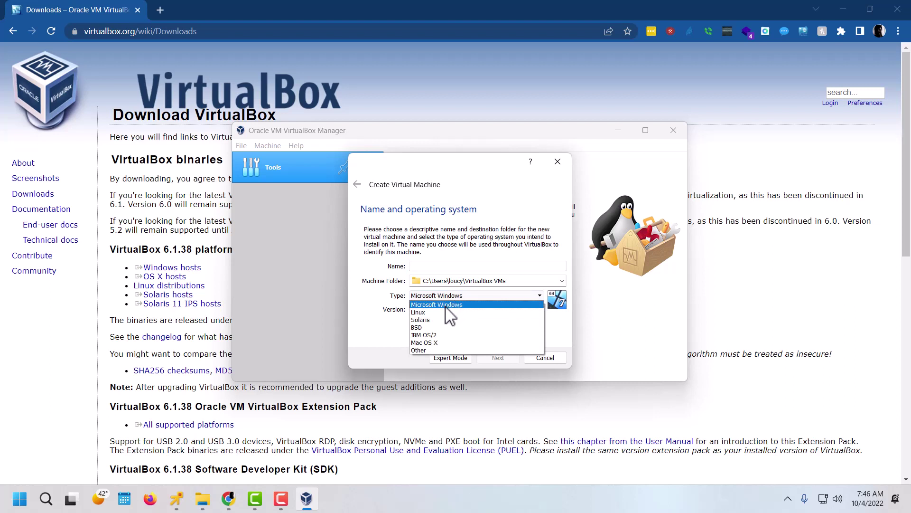
click(515, 304)
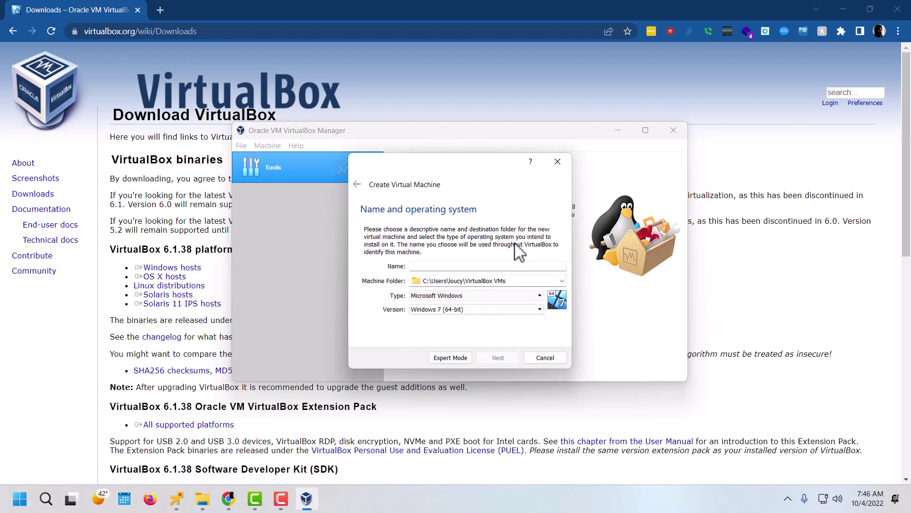
- Open the Windows version list and scroll to Windows 7 (64-bit)
click(540, 309)
mouse_move(539, 346)
mouse_down()
mouse_move(539, 376)
mouse_move(532, 333)
mouse_up()
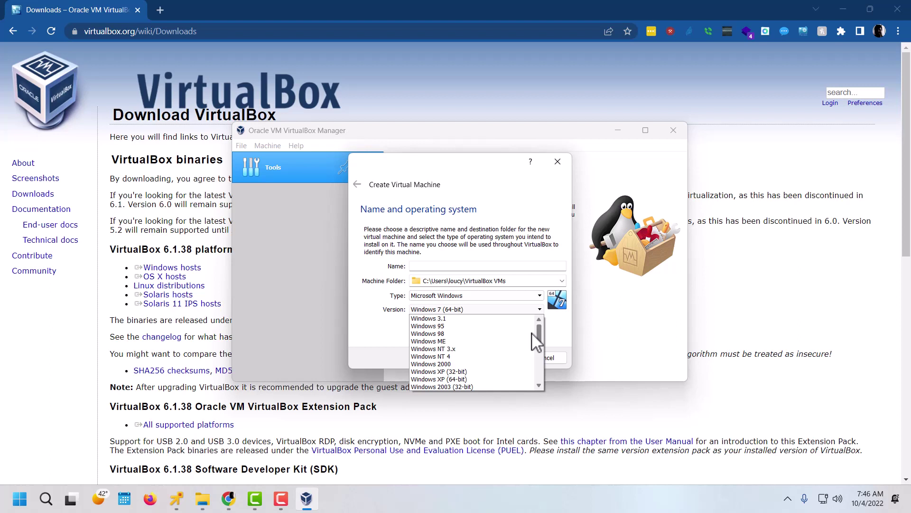
drag(531, 333, 532, 340)
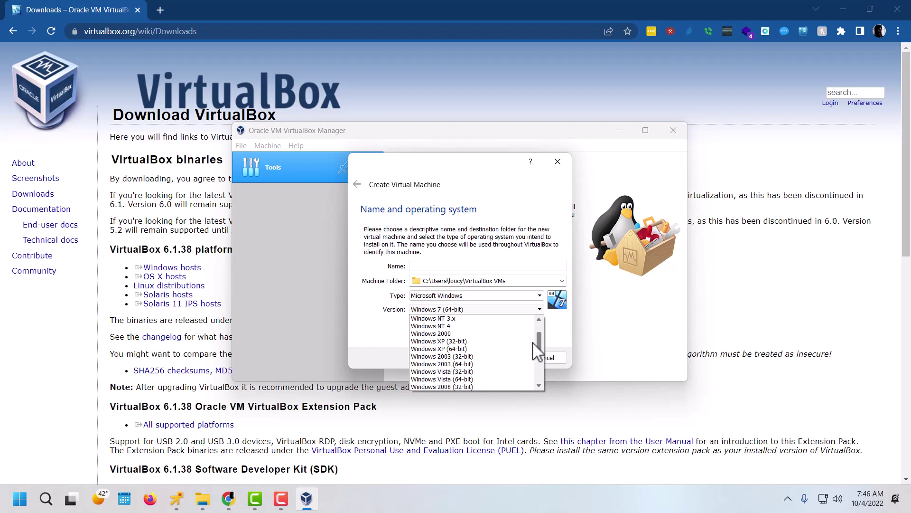
drag(533, 342, 532, 355)
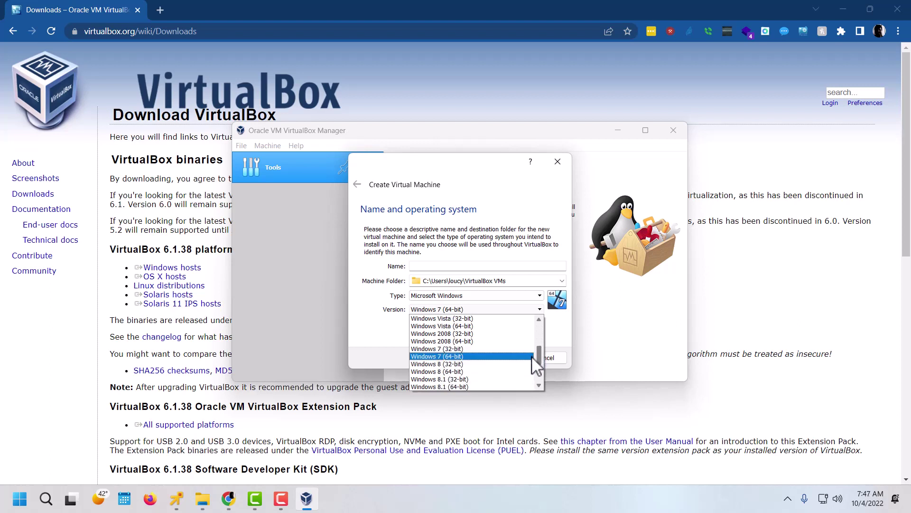